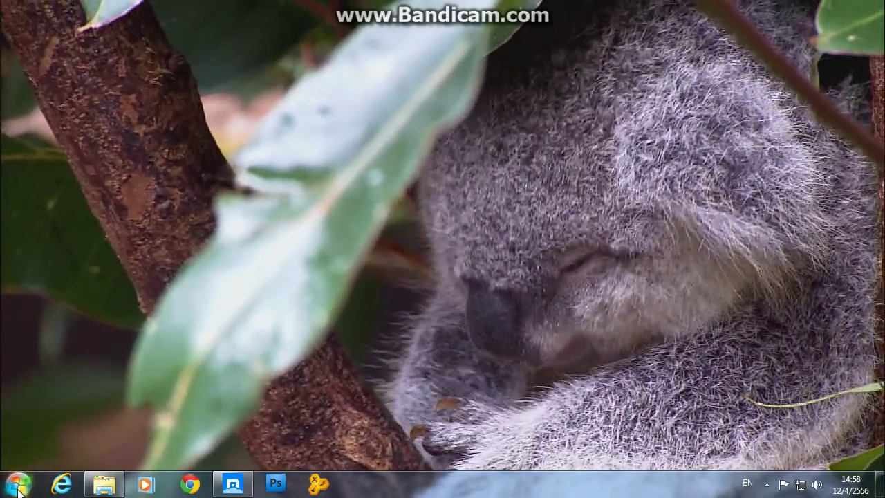
- Open the computer's System properties, review the processor and memory information, and close the window
left_click(18, 484)
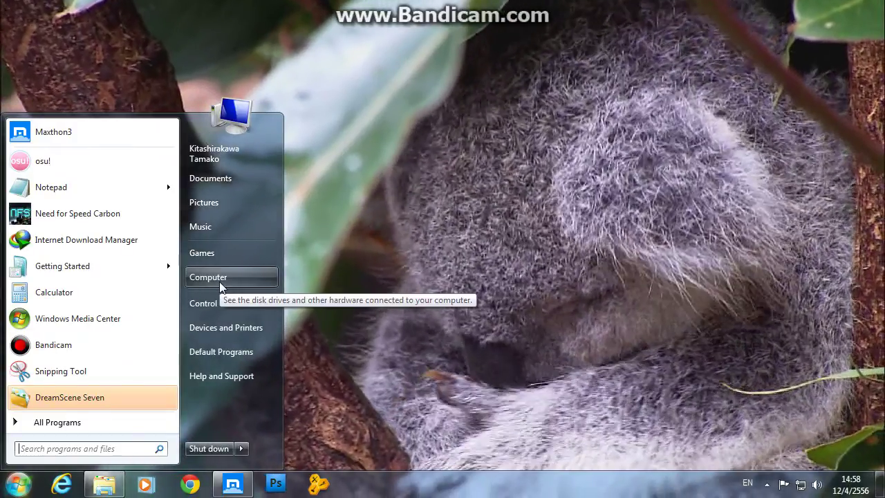
right_click(219, 282)
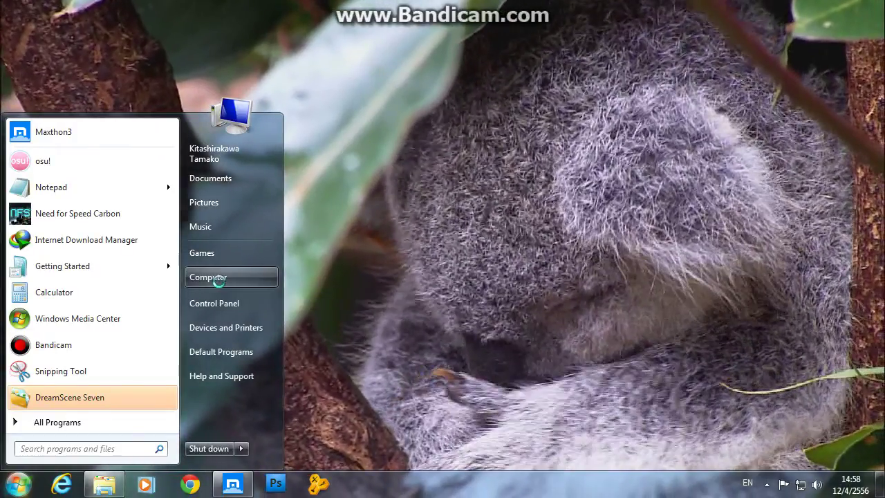
left_click(267, 398)
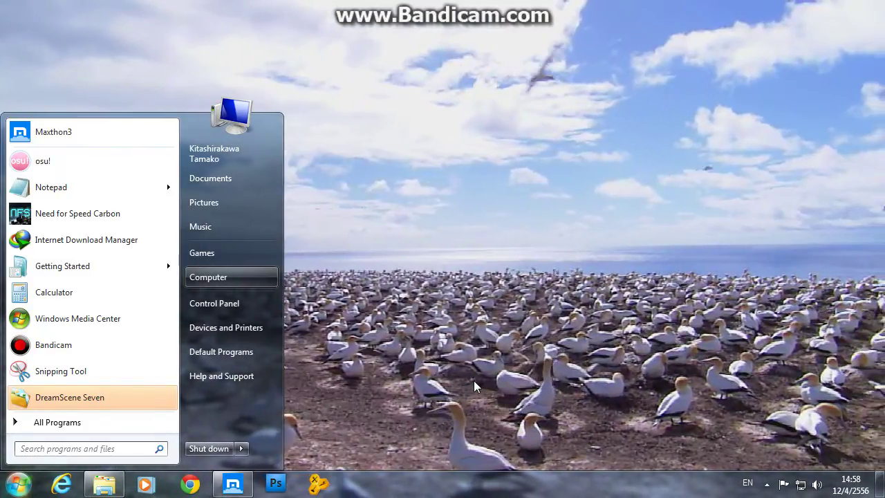
left_click(473, 380)
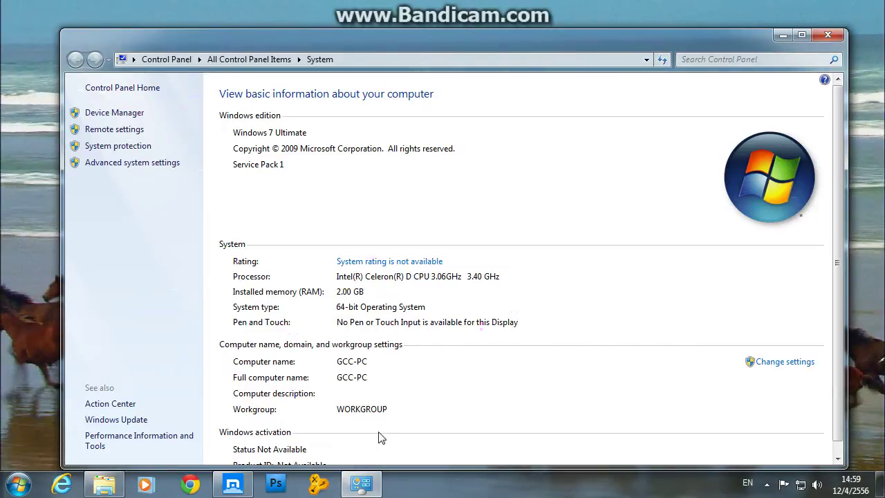
left_click(839, 35)
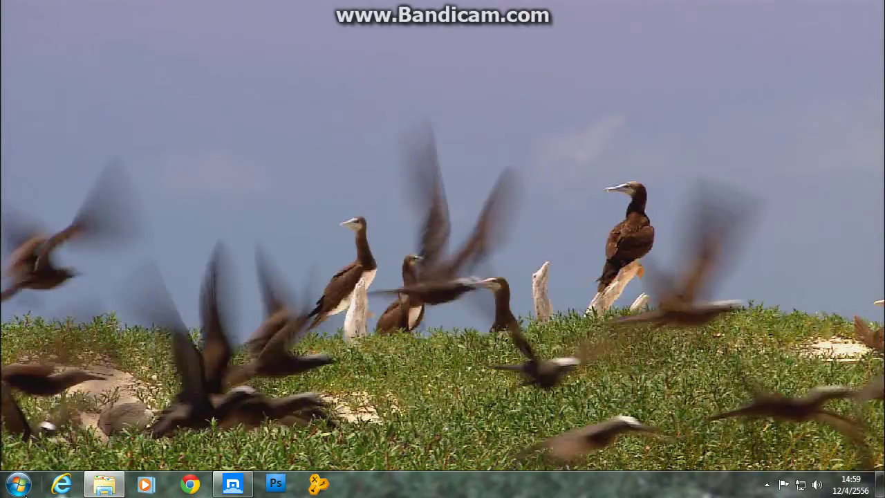
- Search for regedit, launch the Registry Editor and maximize its window
left_click(18, 483)
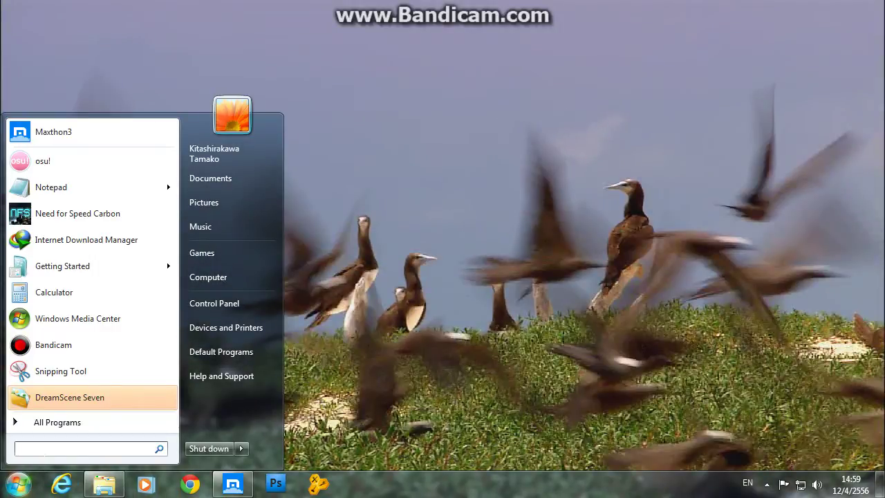
left_click(21, 477)
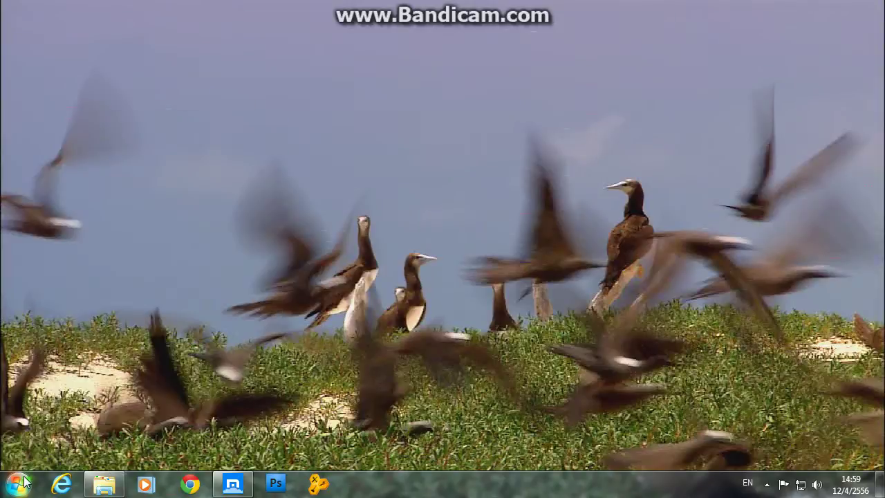
left_click(21, 477)
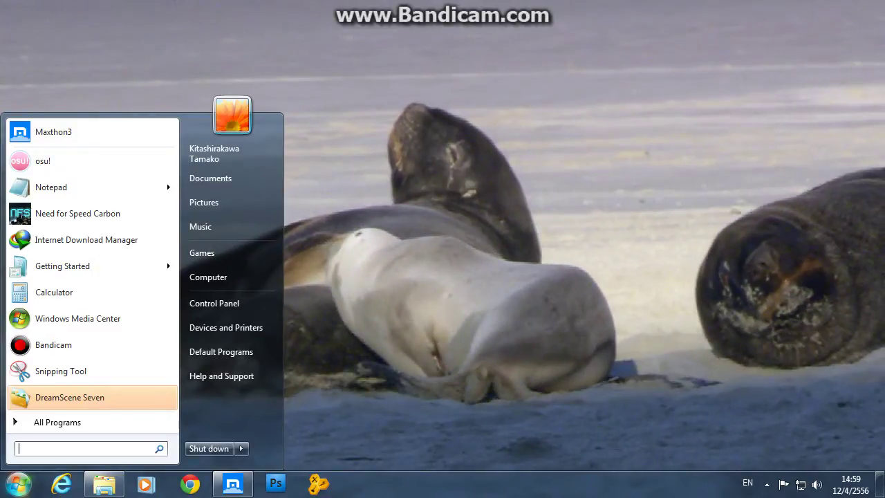
type("reg")
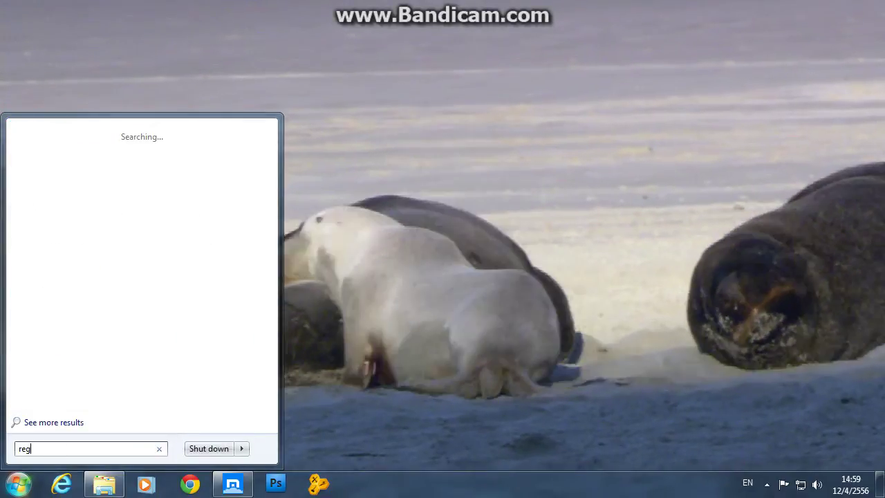
type("edit")
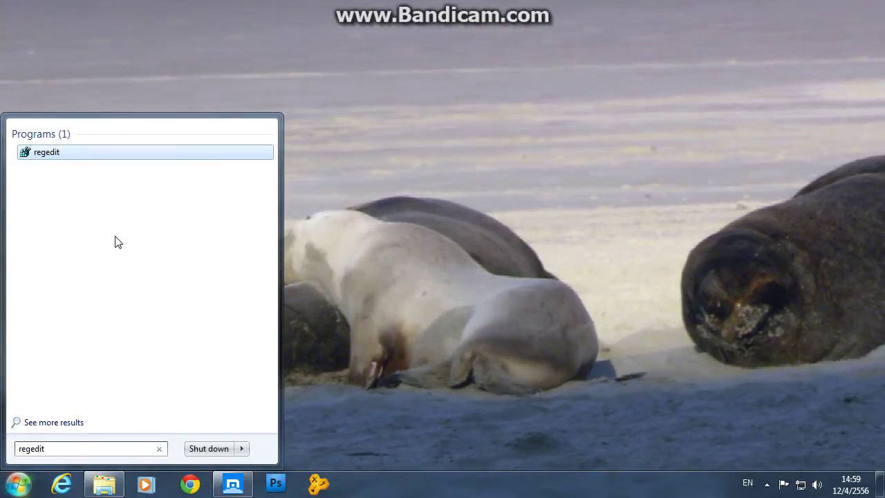
left_click(66, 153)
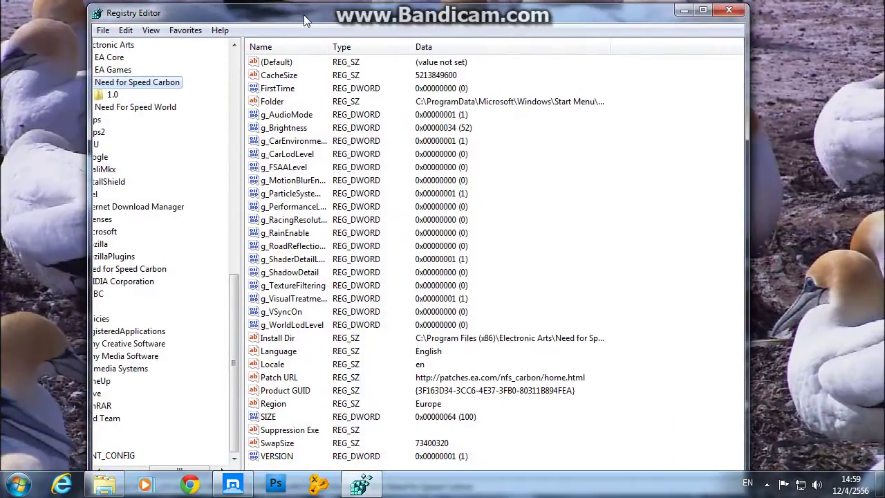
double_click(303, 15)
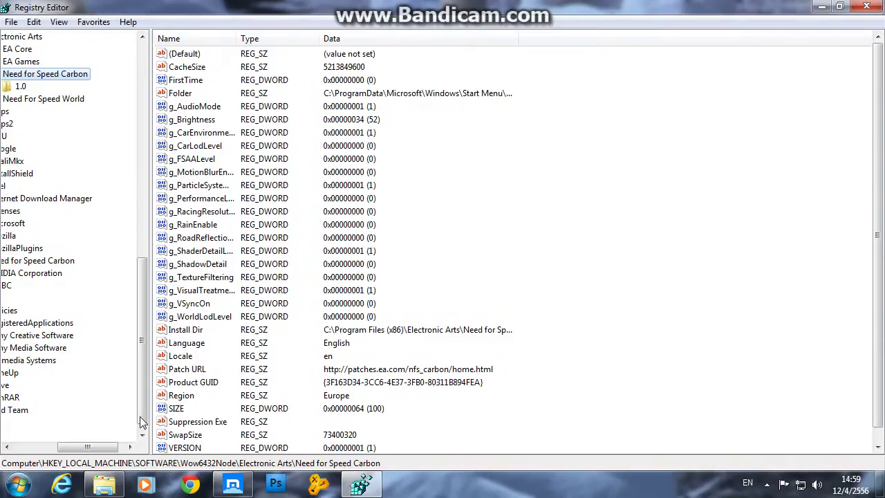
- Collapse the SOFTWARE and HKEY_LOCAL_MACHINE keys so the registry tree shows only the root keys under Computer
mouse_move(83, 447)
left_mouse_down()
mouse_move(64, 446)
mouse_move(75, 446)
left_mouse_up()
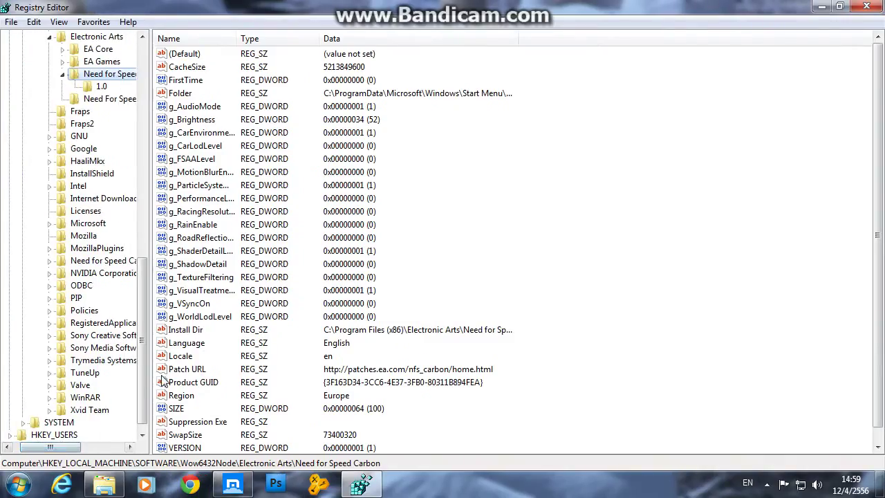
left_click_drag(143, 390, 144, 175)
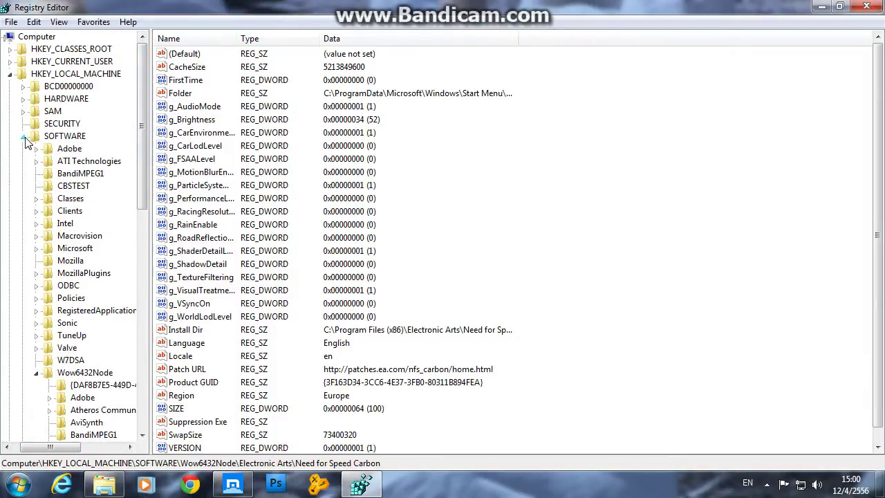
left_click(25, 137)
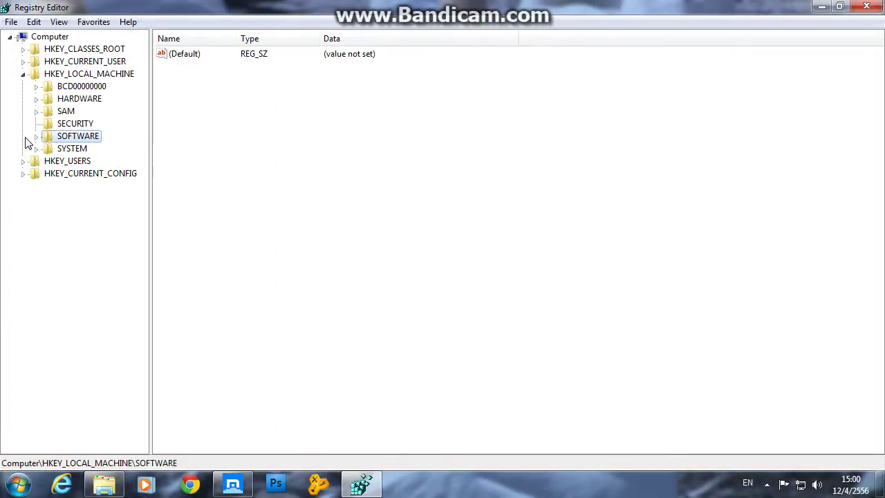
left_click(11, 74)
left_click(45, 38)
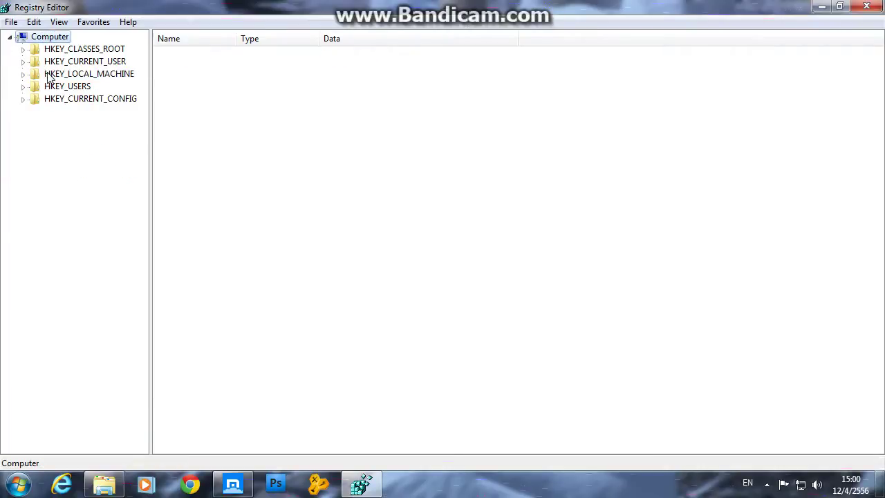
- Look through the ACPI, DESCRIPTION, DEVICEMAP and RESOURCEMAP keys under HKEY_LOCAL_MACHINE\HARDWARE, and collapse the branch
left_click(49, 78)
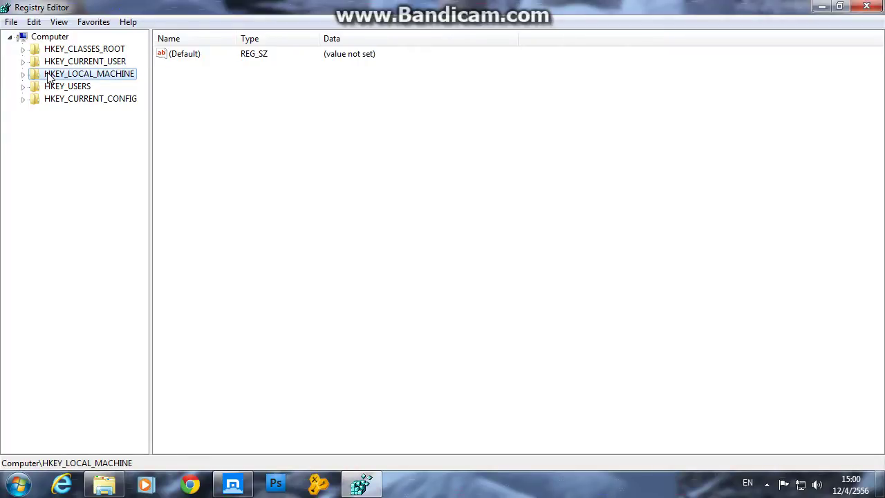
left_click(22, 75)
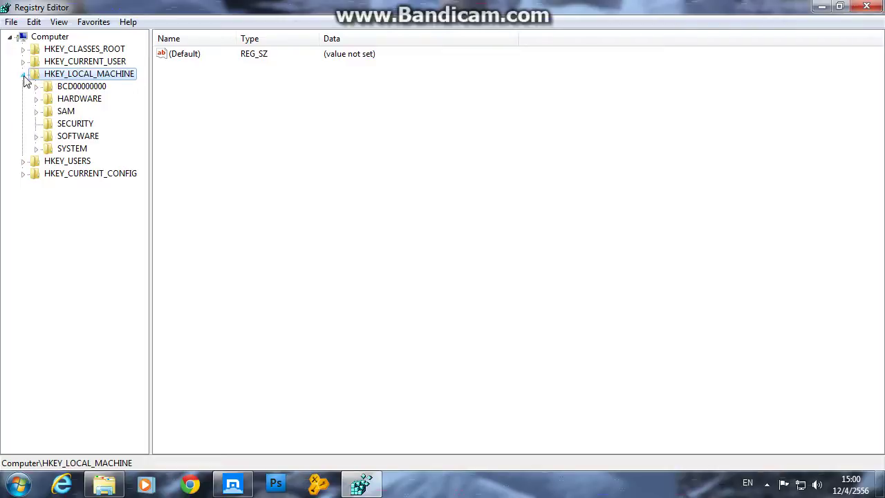
left_click(36, 99)
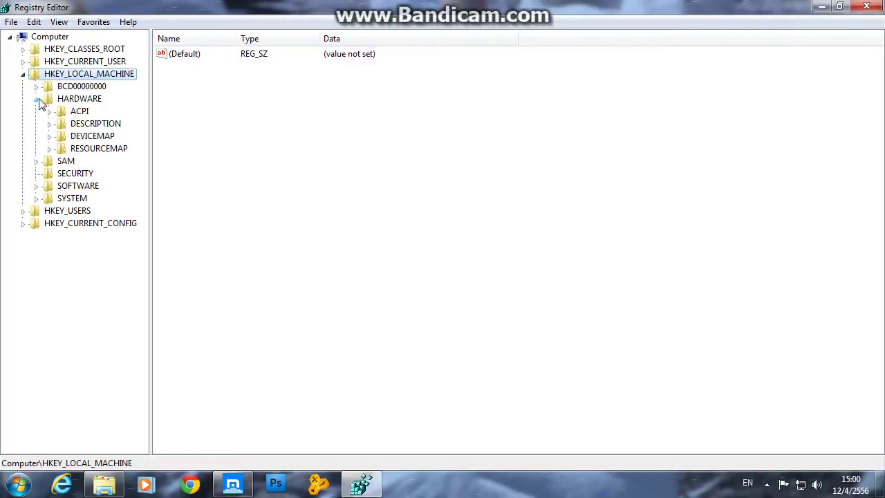
left_click(49, 112)
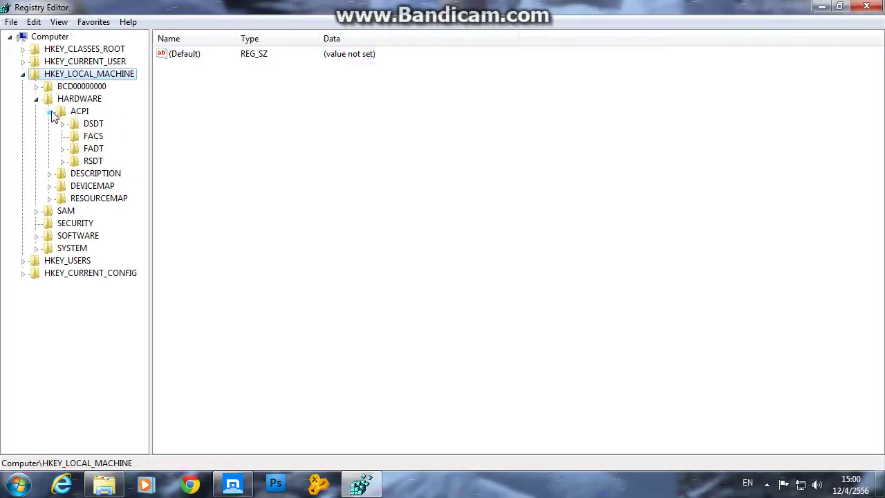
left_click(50, 112)
left_click(49, 123)
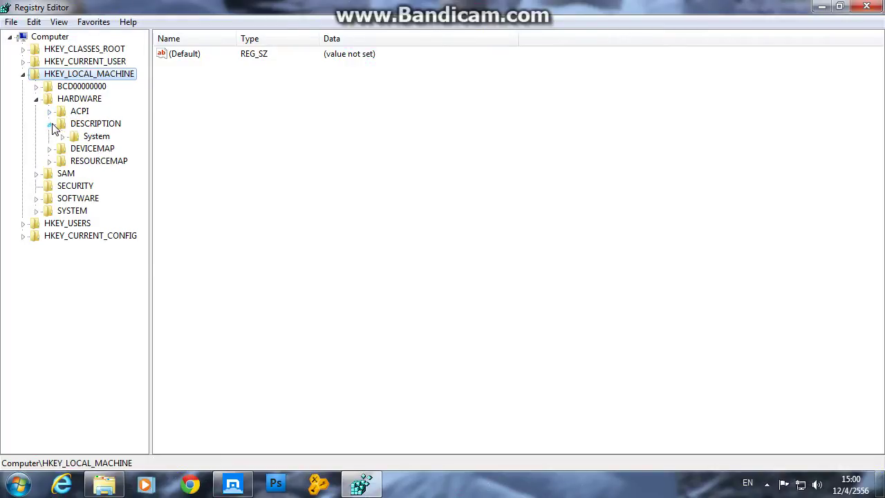
left_click(50, 124)
left_click(50, 136)
left_click(49, 136)
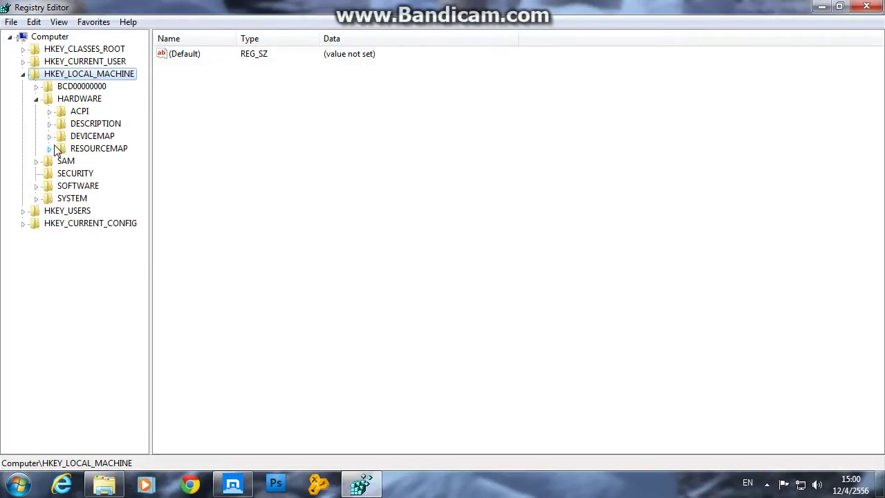
left_click(50, 149)
left_click(49, 149)
left_click(36, 99)
left_click(24, 75)
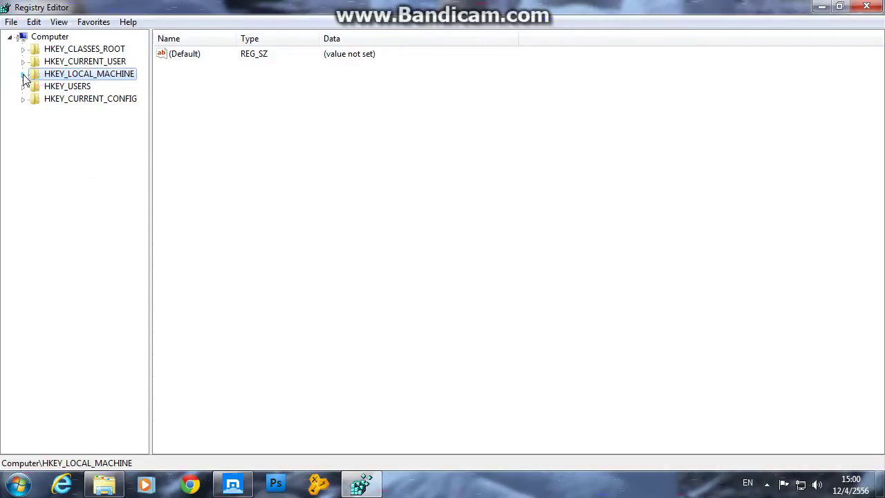
- Look through the subkeys of HKEY_CURRENT_USER and collapse the branch
left_click(24, 62)
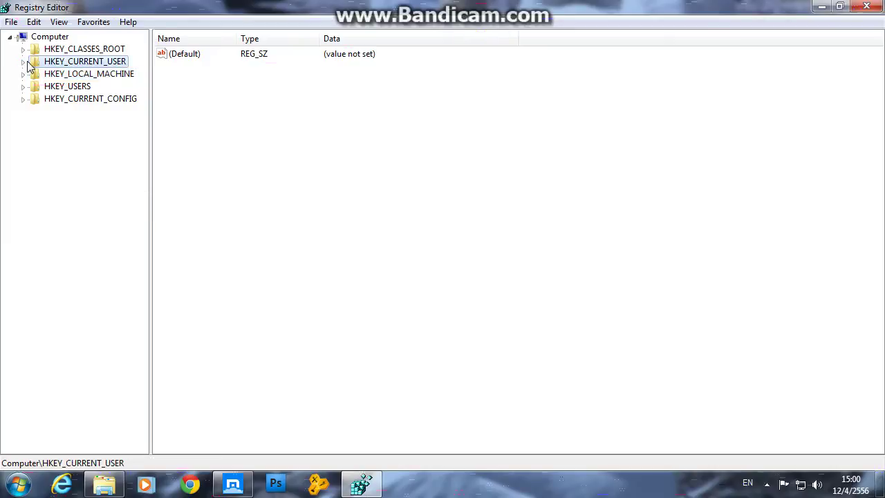
left_click(22, 62)
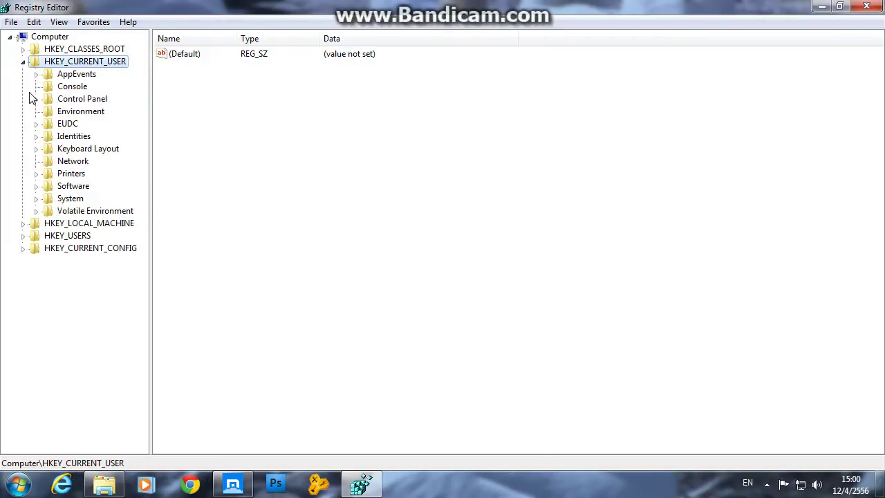
left_click(24, 64)
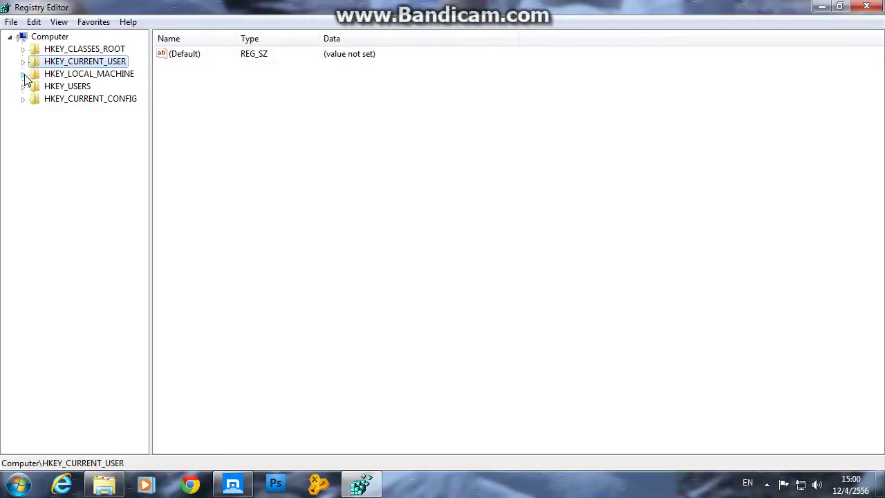
- Expand the HKEY_LOCAL_MACHINE branch and its HARDWARE key
left_click(24, 76)
left_click(48, 78)
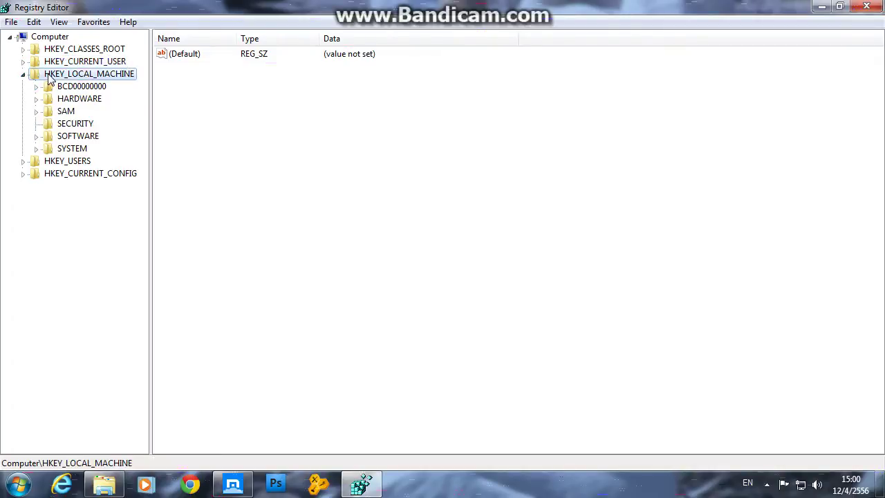
left_click(56, 99)
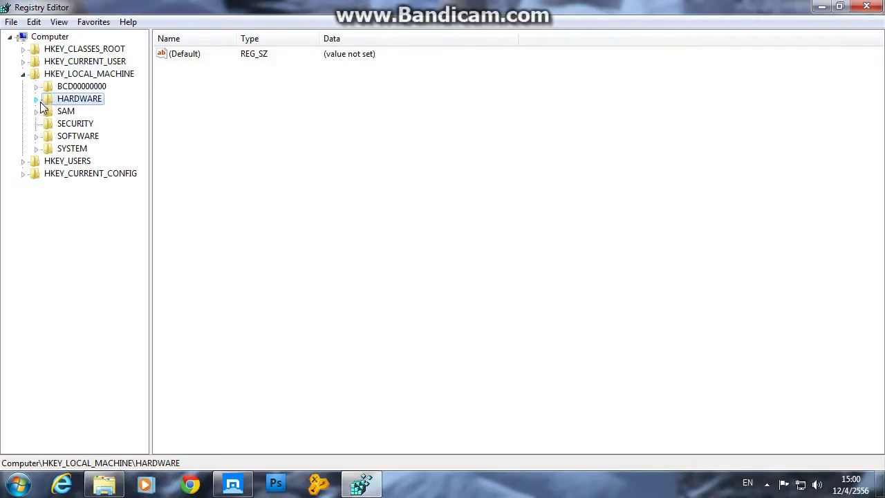
left_click(36, 99)
- Examine the DSDT, FADT and RSDT subkeys of the ACPI key under HARDWARE, and collapse the ACPI key
left_click(59, 112)
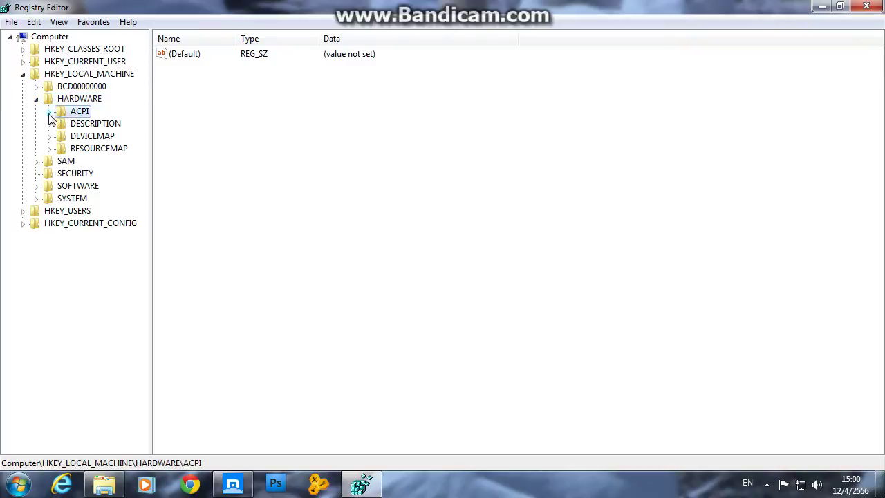
left_click(49, 112)
left_click(62, 124)
left_click(63, 124)
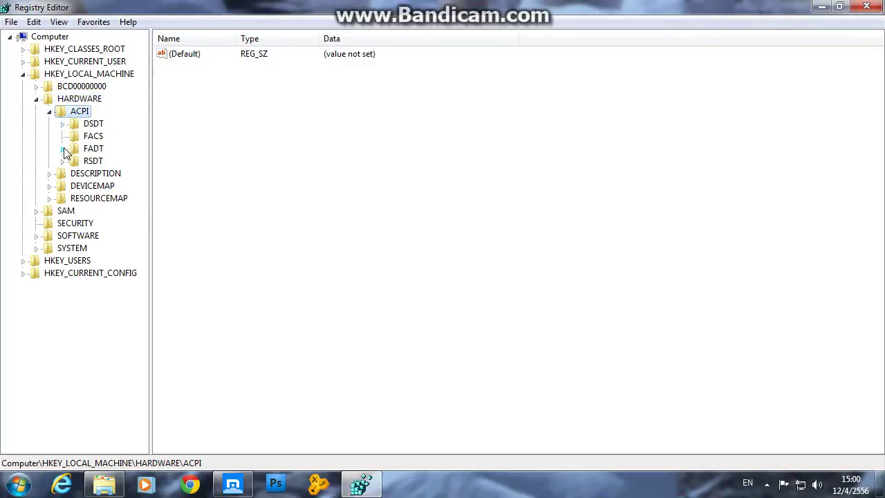
left_click(62, 148)
left_click(62, 148)
left_click(62, 161)
left_click(87, 173)
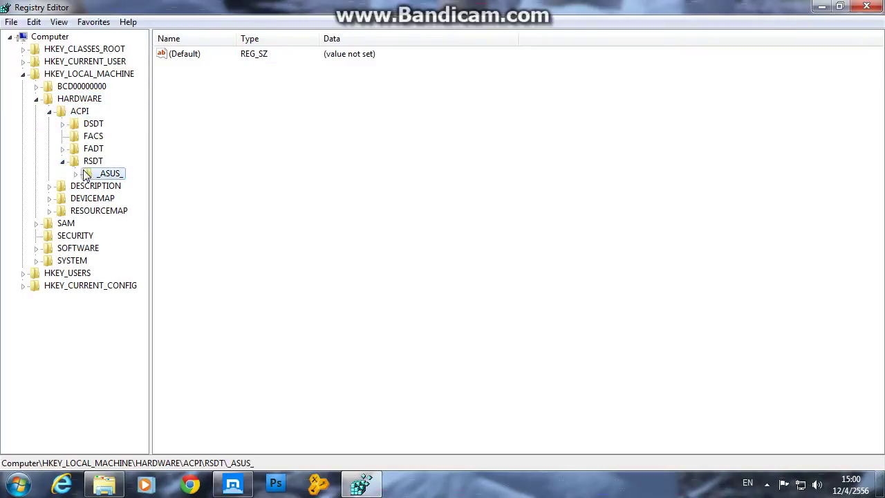
left_click(75, 174)
left_click(100, 186)
left_click(63, 161)
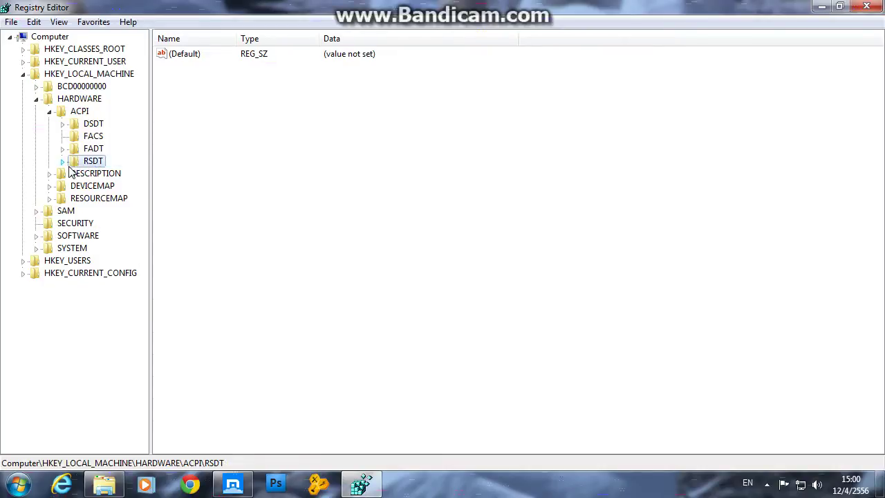
left_click(62, 124)
left_click(62, 123)
left_click(76, 128)
left_click(49, 111)
- Expand the DESCRIPTION key and its System subkey under HARDWARE to list the hardware component keys
left_click(50, 125)
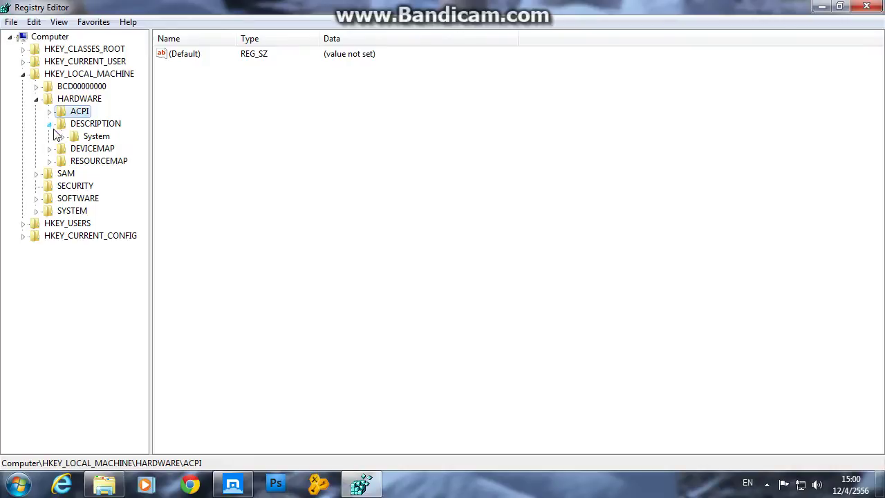
left_click(62, 136)
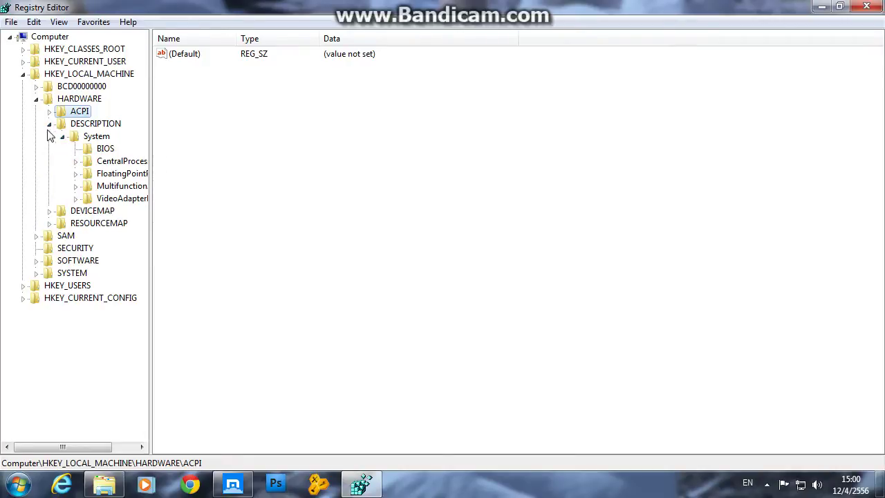
left_click(65, 103)
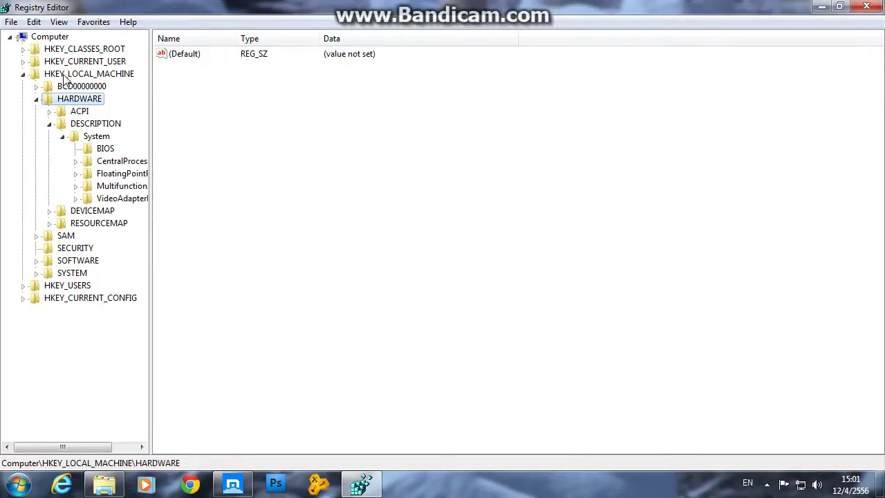
- Follow the path HKEY_LOCAL_MACHINE\HARDWARE\DESCRIPTION\System, expand its CentralProcessor key and select subkey 0
left_click(65, 76)
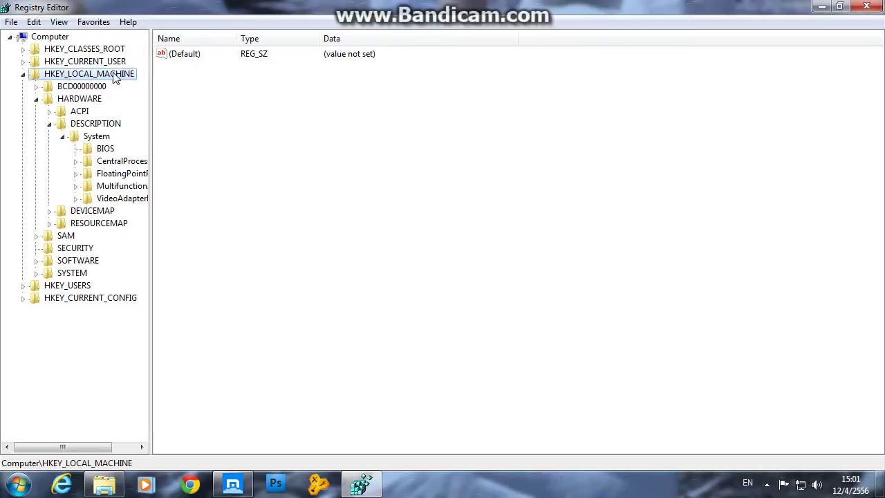
left_click(77, 101)
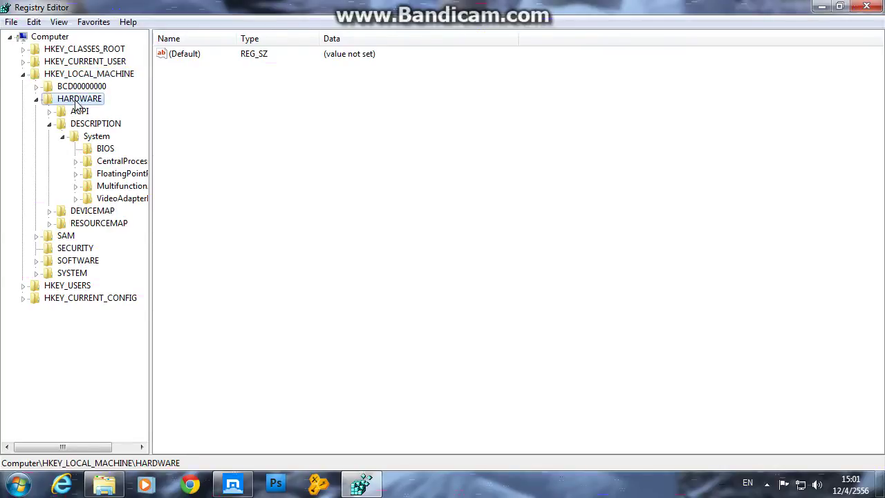
left_click(80, 127)
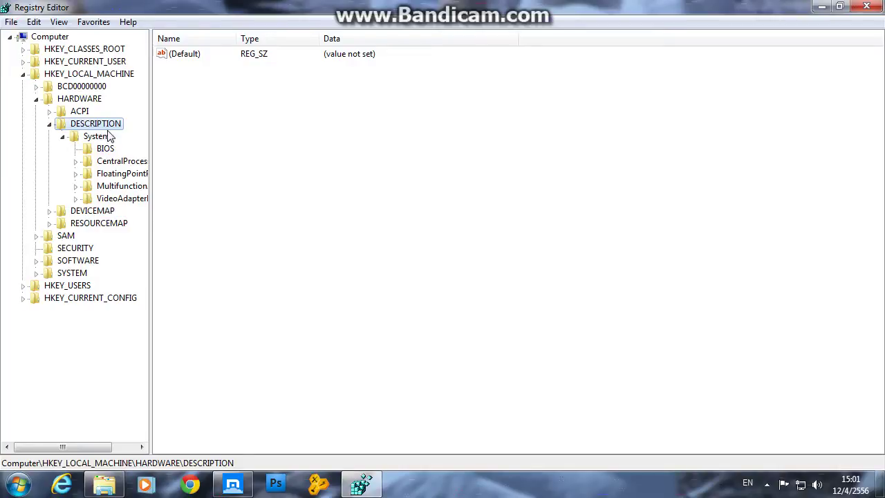
left_click(100, 137)
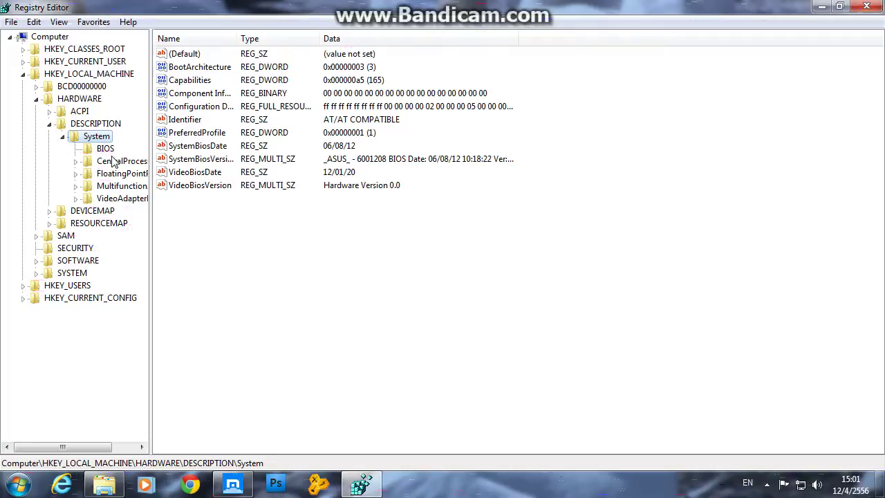
left_click(119, 168)
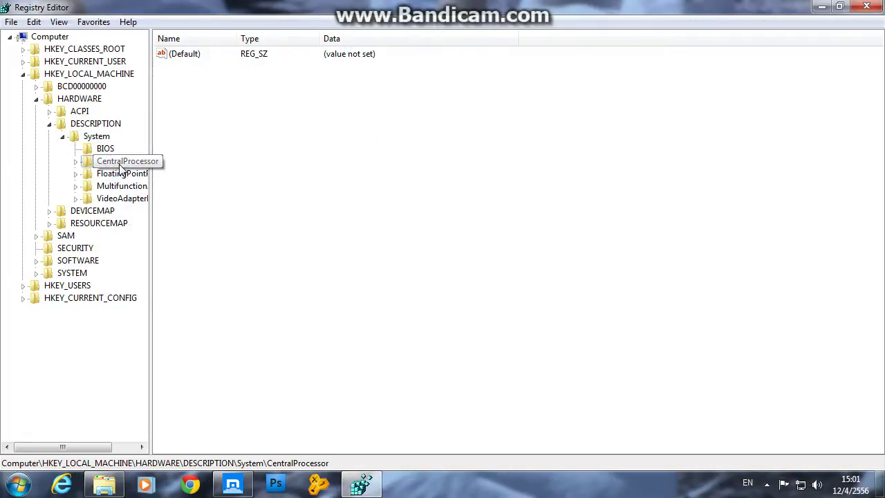
left_click_drag(98, 447, 112, 449)
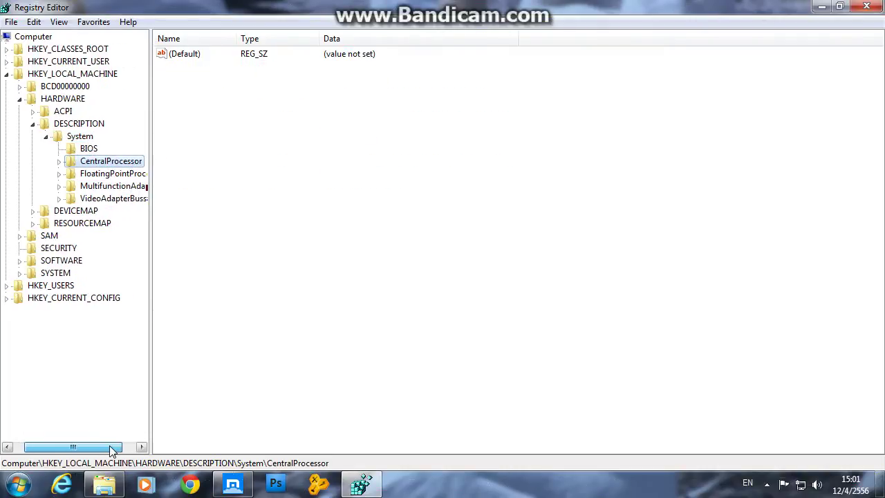
left_click(59, 162)
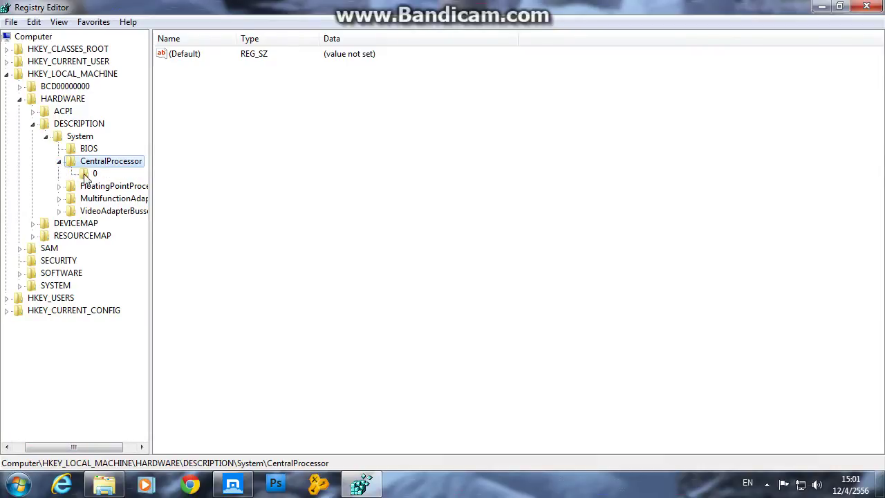
left_click(92, 174)
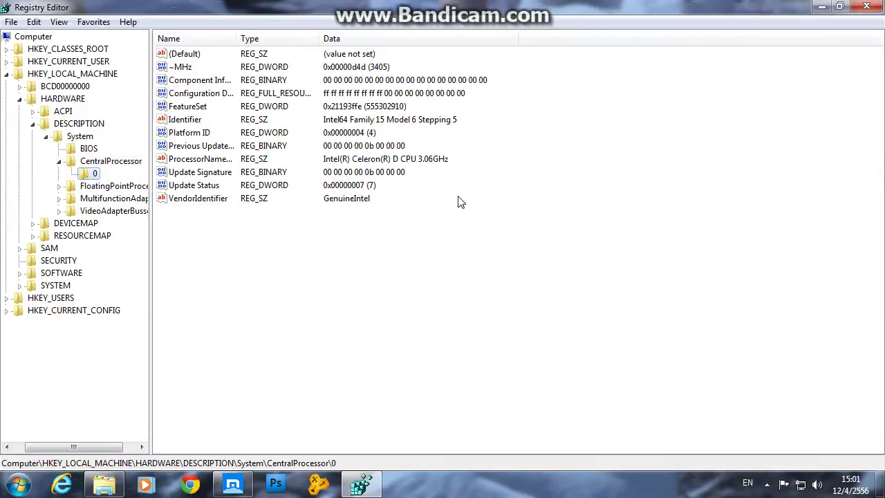
- Open the ProcessorNameString value of subkey 0 for editing and replace Celeron(R) with Core(R) in its data
left_click(444, 165)
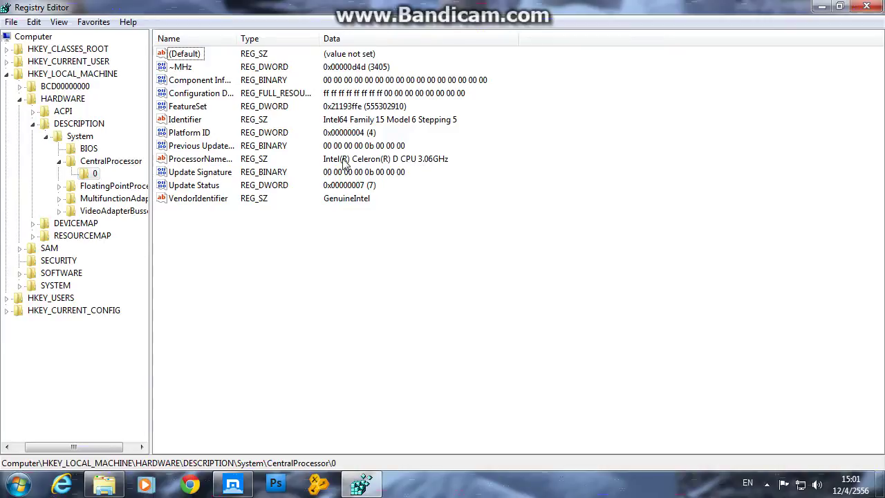
left_click(200, 161)
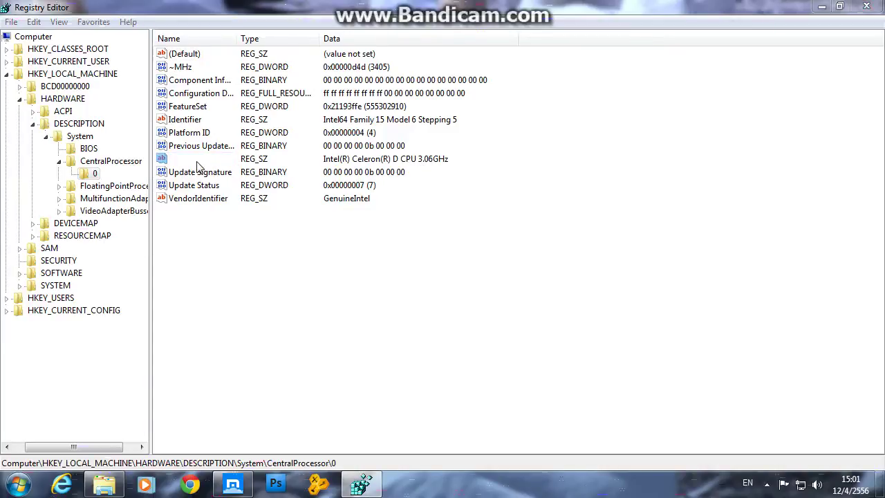
double_click(199, 160)
left_click_drag(165, 67, 348, 311)
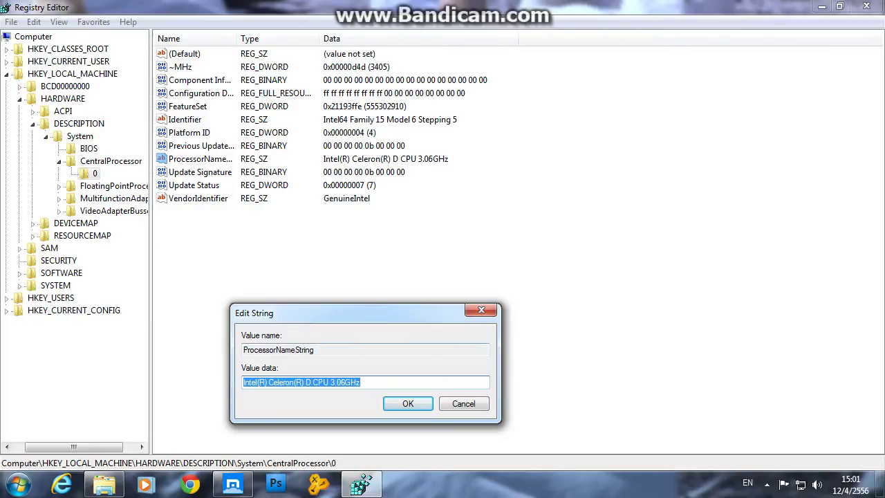
key("End")
key("shift+Tab")
left_click(360, 382)
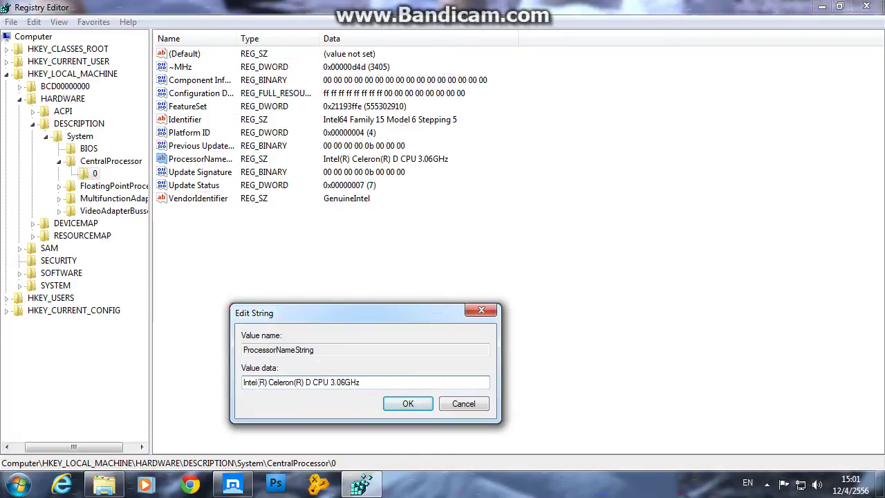
left_click_drag(257, 382, 294, 382)
type("ore(R)")
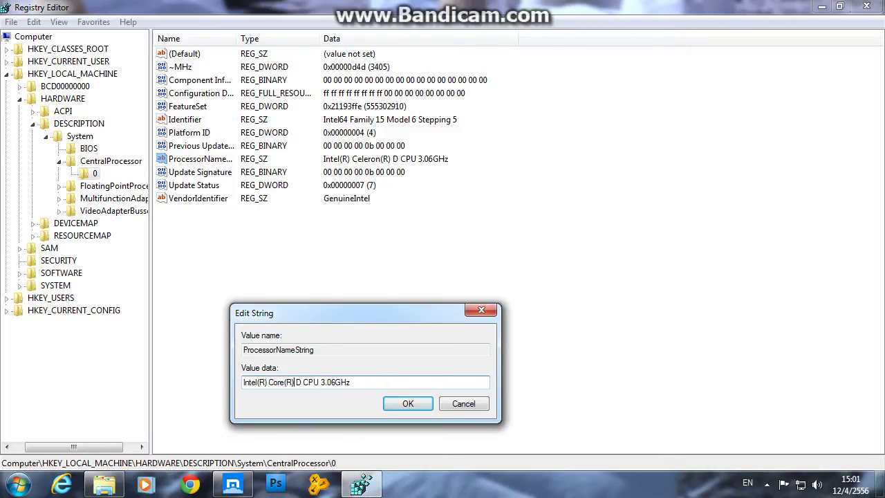
- Complete the processor name as "Intel(R) Core(R) i7 2230K CPU 3.2GHz" and save the string value
type("i7")
left_click(295, 382)
key("BackSpace")
type("2230K")
left_click_drag(344, 382, 355, 382)
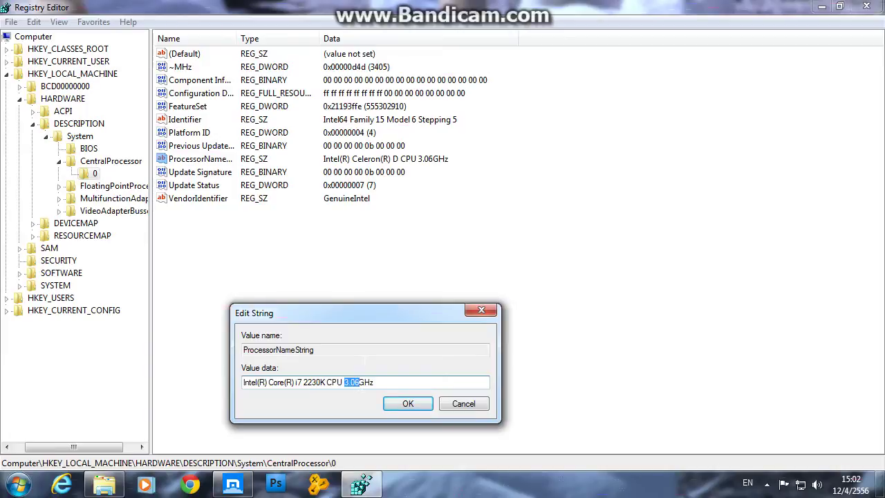
type("3.2")
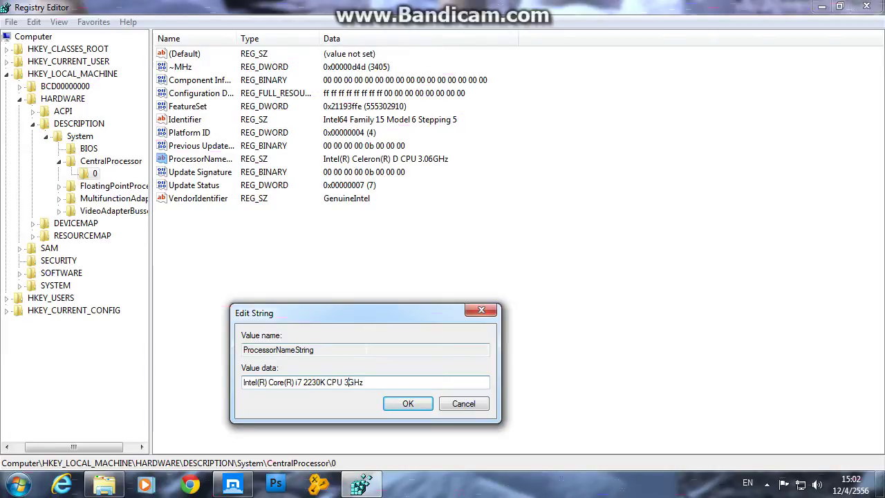
left_click(413, 407)
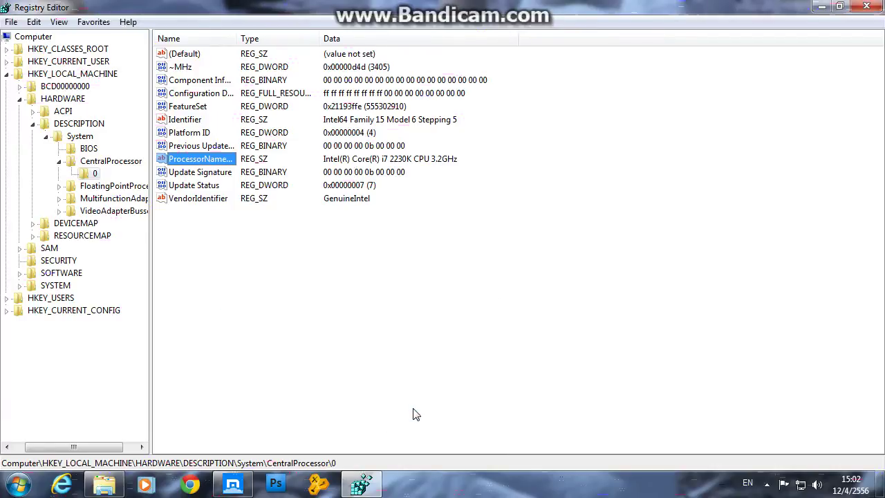
- Minimize the registry window and open the Computer properties to check the processor entry in the System window
left_click(820, 6)
left_click(18, 484)
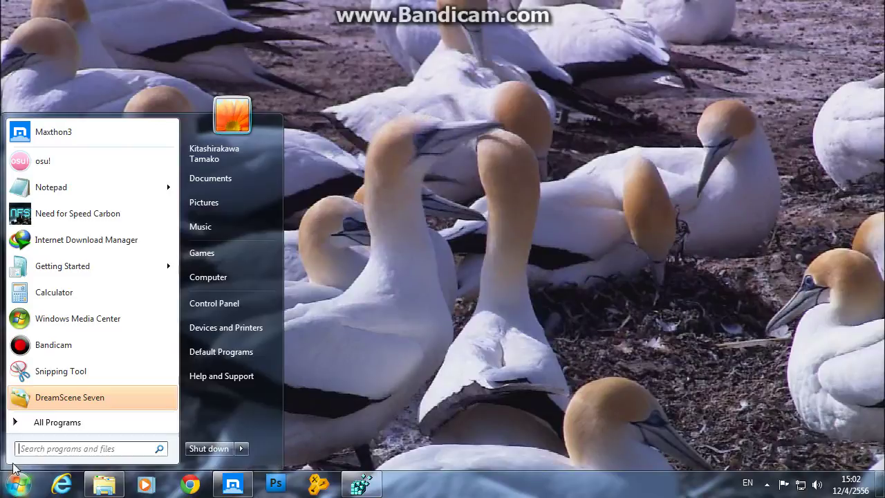
right_click(238, 278)
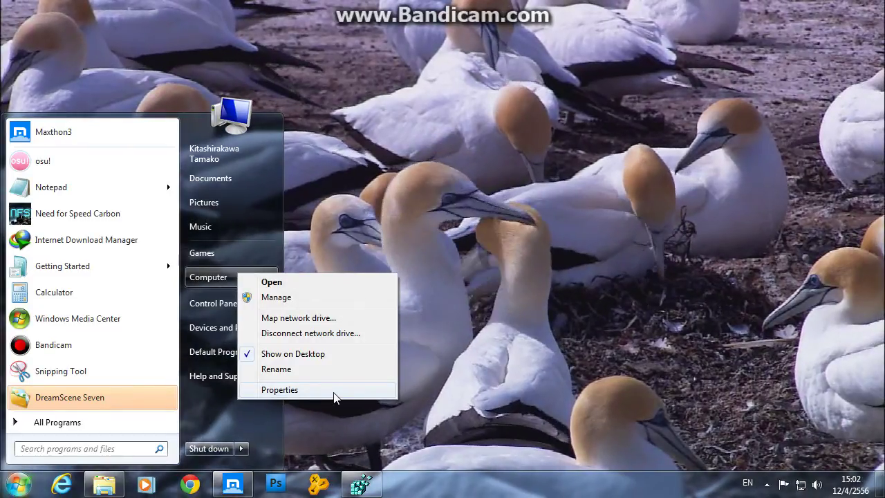
left_click(334, 395)
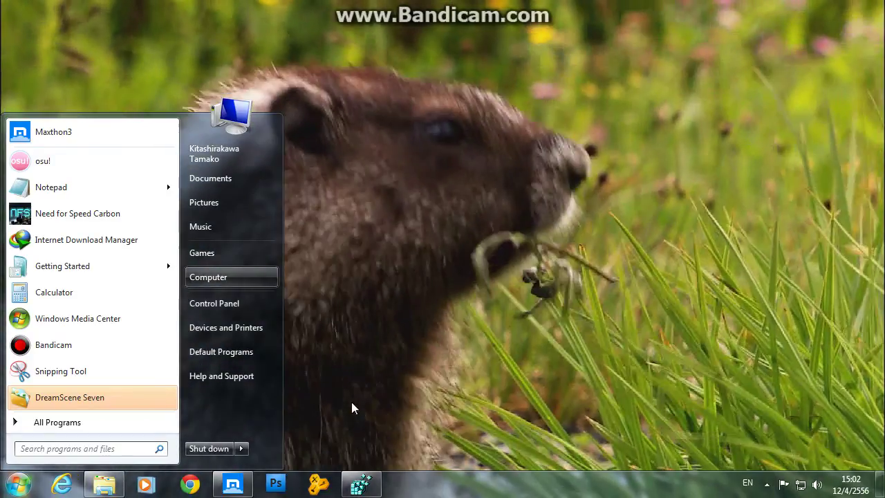
left_click(351, 401)
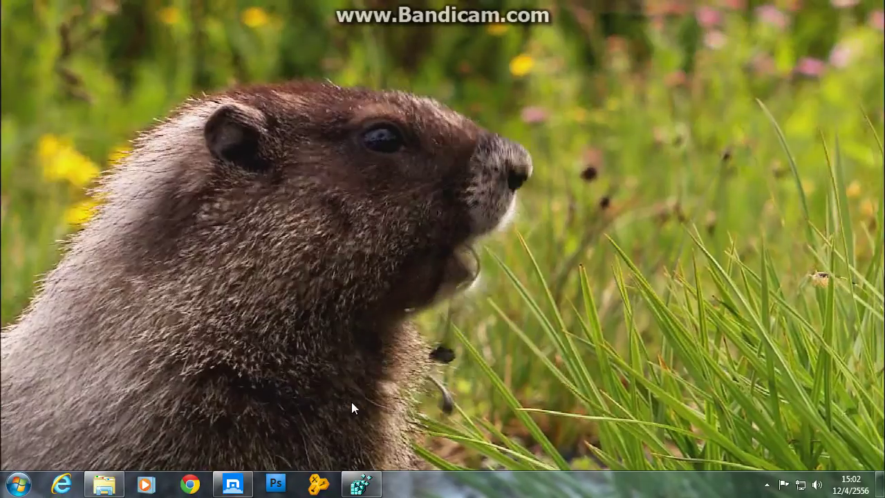
key("super+e")
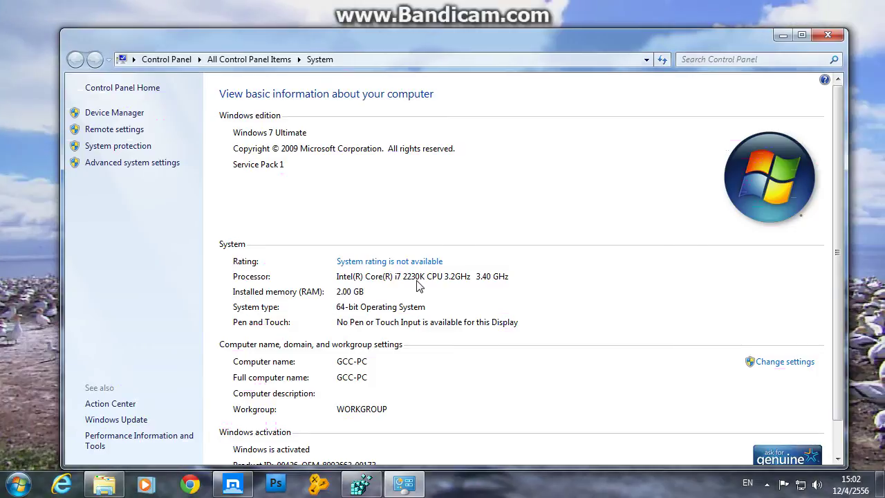
- Compare the values of the CentralProcessor\0 key with the processor entry in the System window, and close the System window
left_click(361, 482)
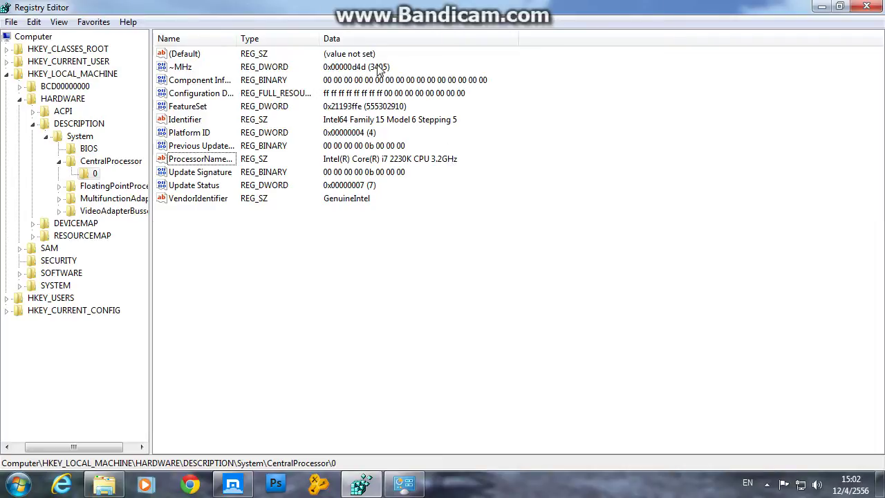
left_click(362, 482)
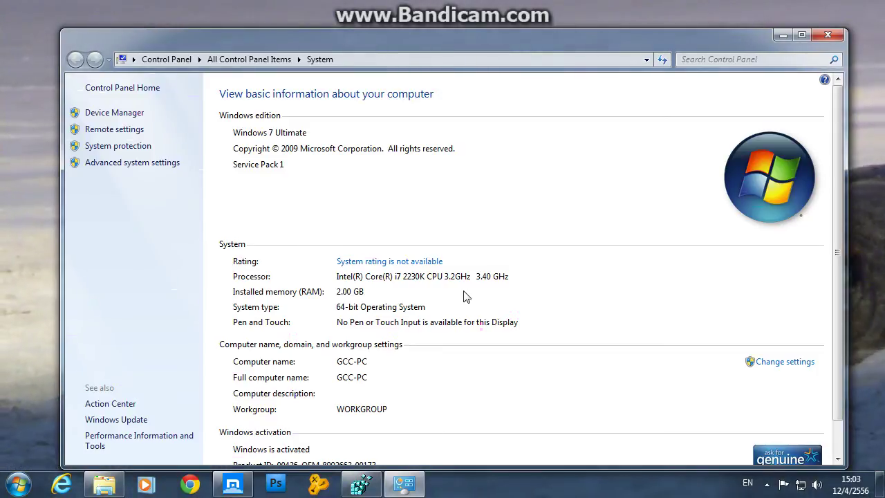
mouse_move(363, 484)
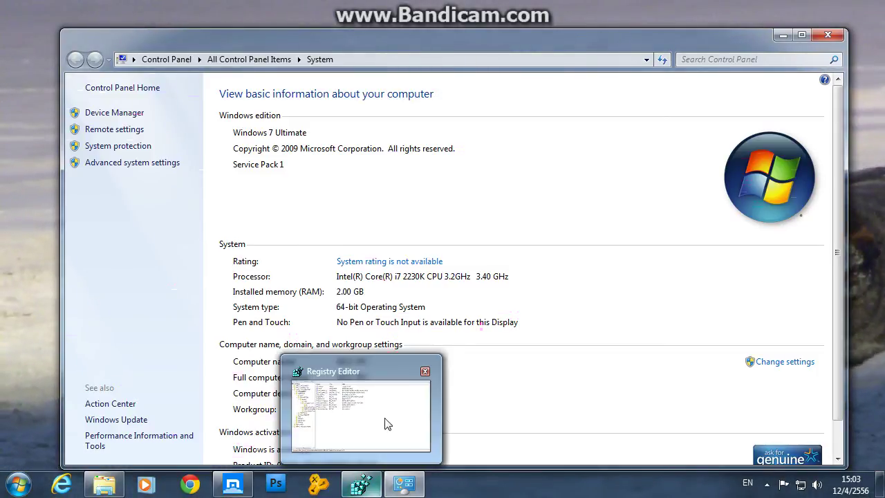
mouse_move(388, 416)
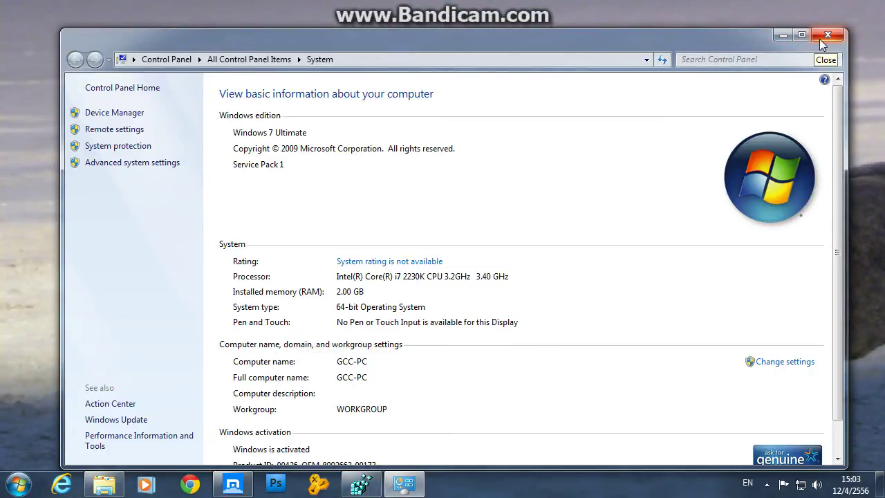
left_click(820, 38)
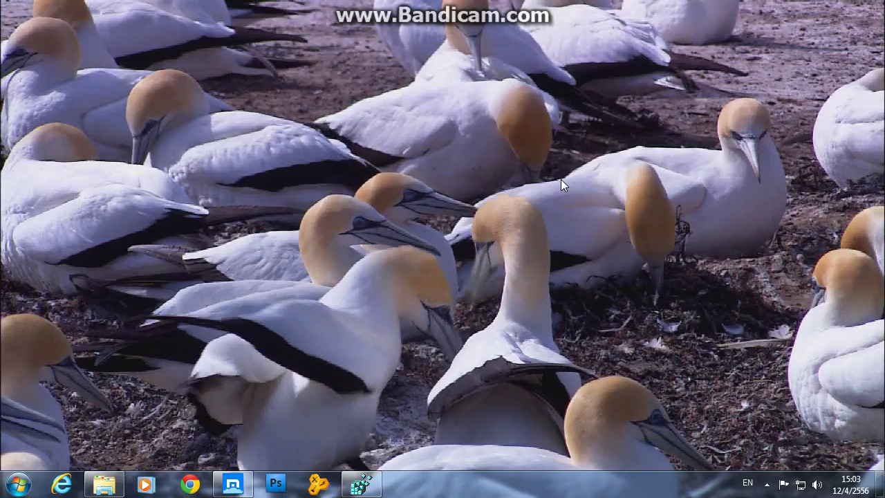